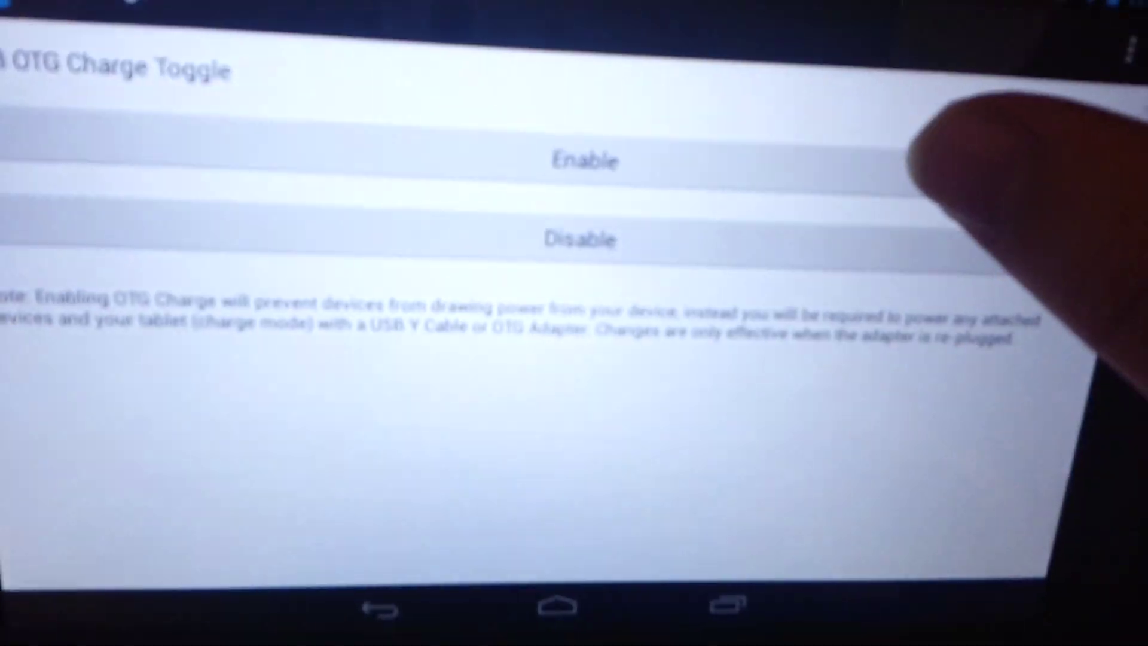
Step: Tap Enable in OTG Charge Toggle to turn on OTG charging and show the 'Enabled' toast
left_click(1032, 275)
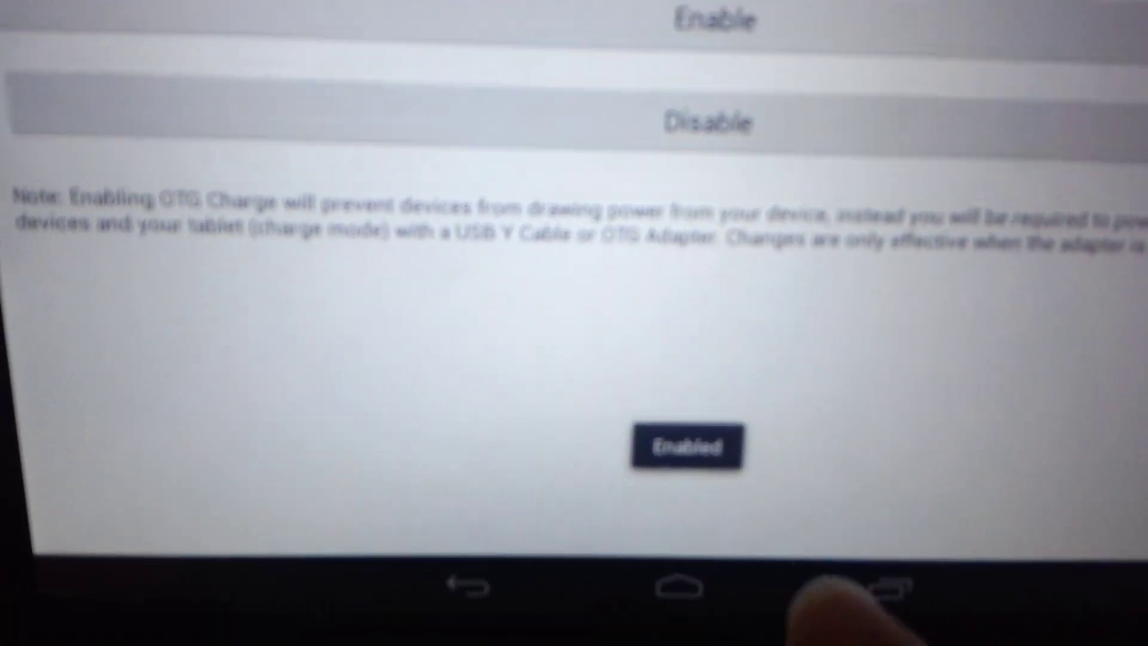